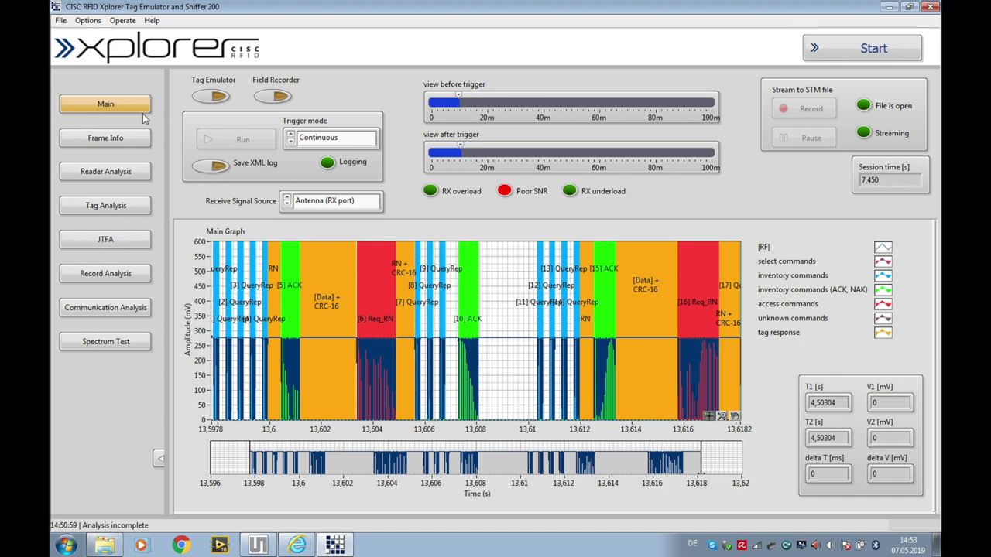
Check the tag scan in AS3993 Reader Suite, return to Xplorer, and start and stop a live signal capture.
click(260, 545)
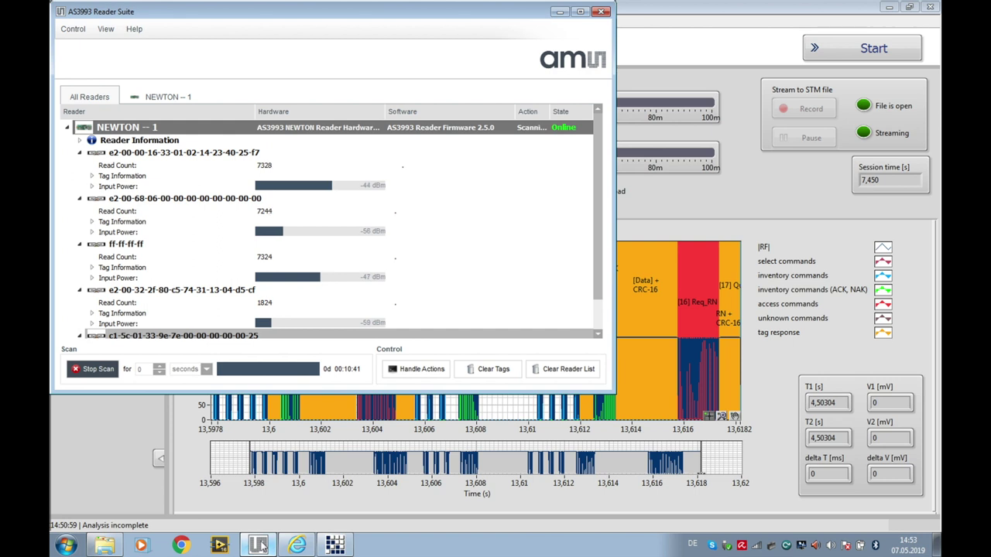
click(652, 60)
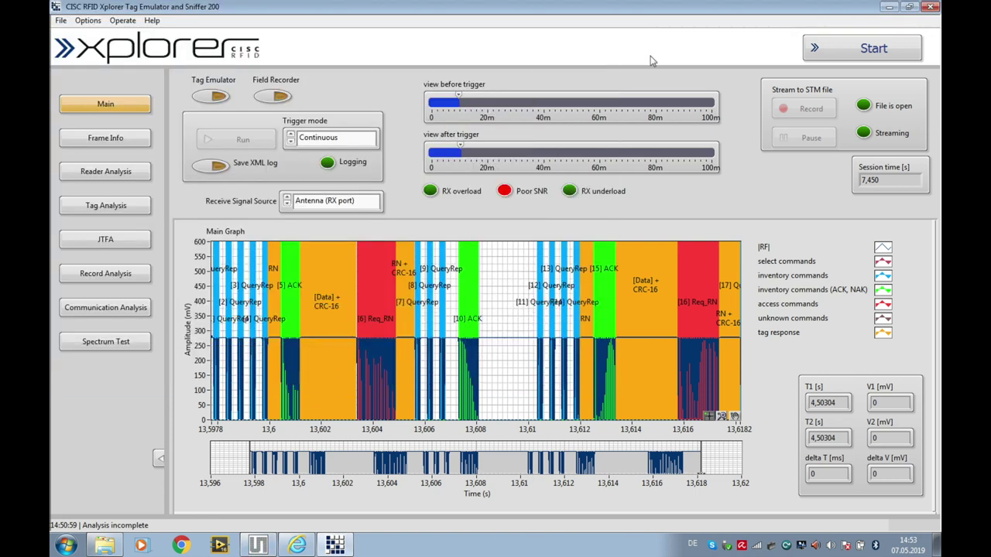
click(836, 48)
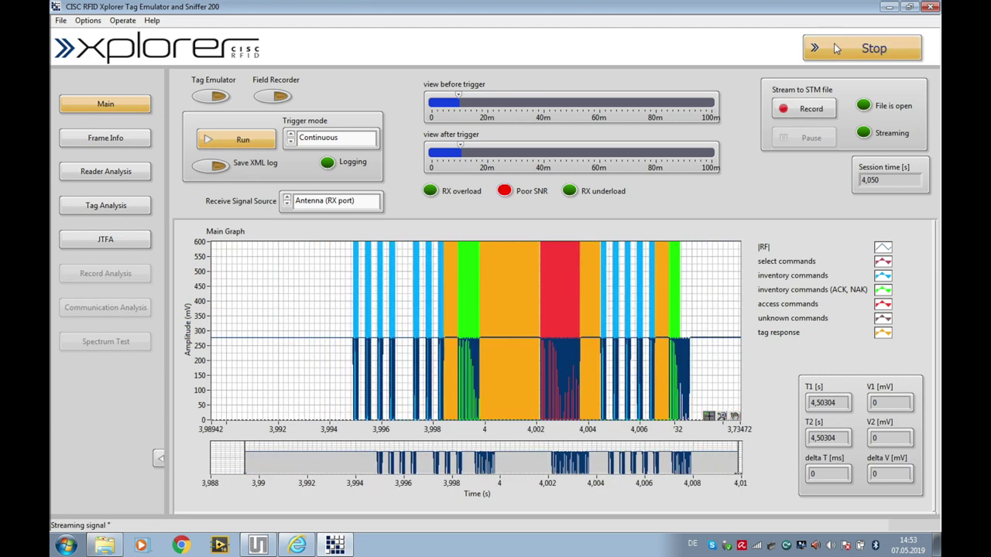
click(836, 49)
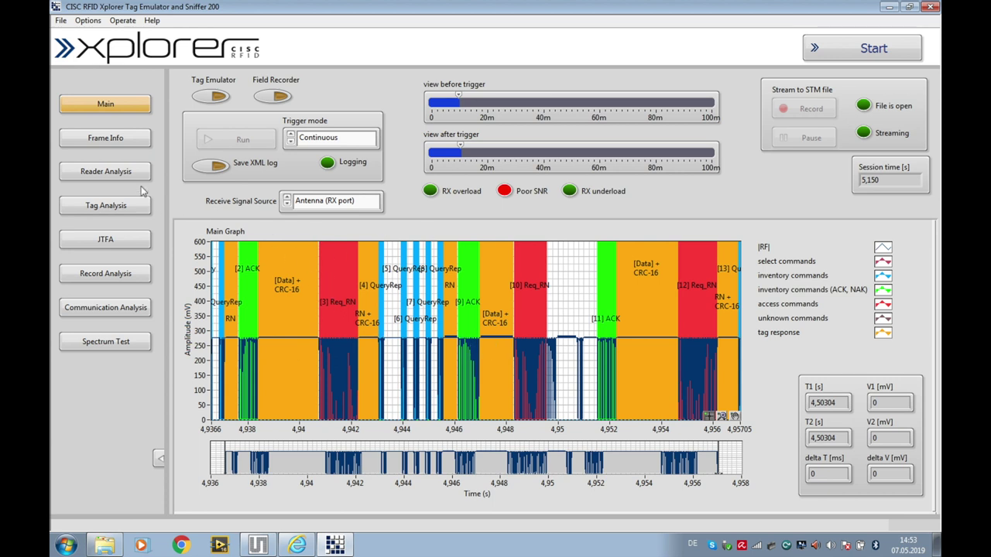
Review the capture's frame info, the reader analysis for command index 1 and the tag analysis for command index 9.
click(115, 139)
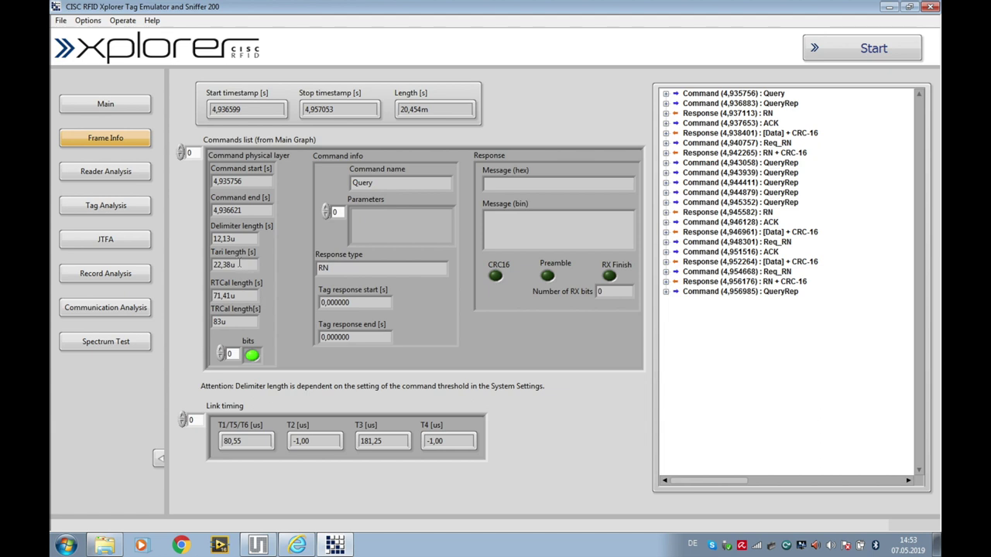
click(127, 173)
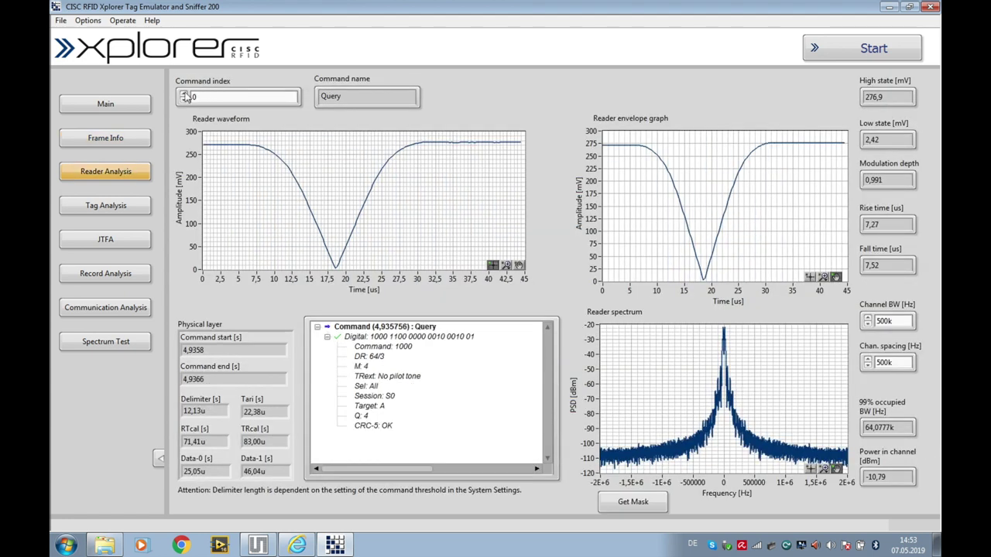
click(185, 93)
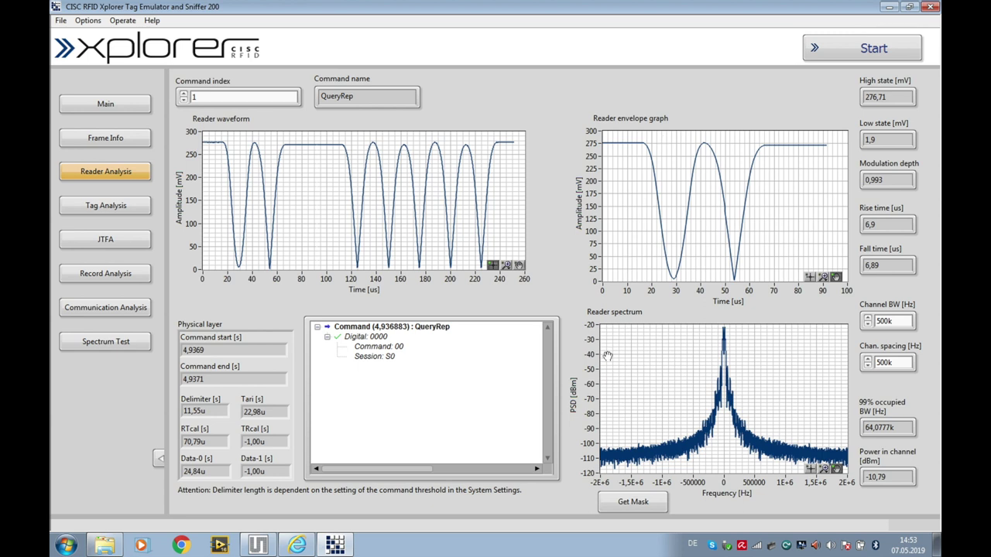
click(121, 206)
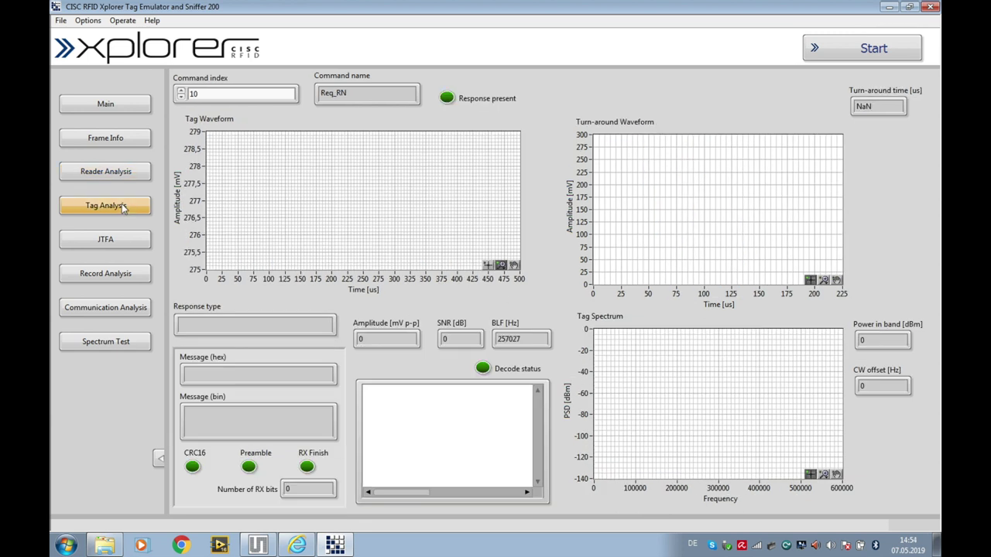
click(182, 98)
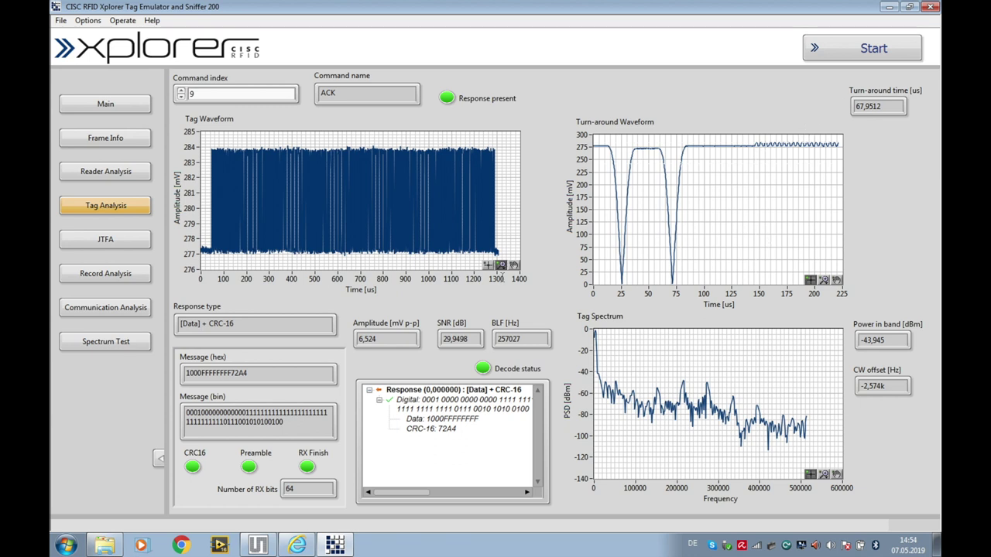
Stream the live signal from the main view, record it to an STM file with XML logging on, and stop the capture.
click(112, 109)
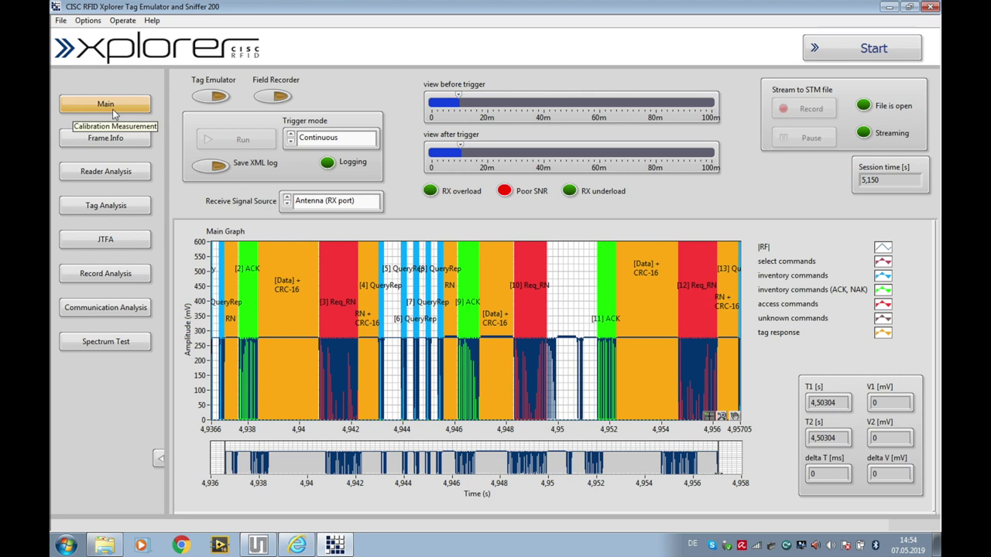
click(833, 51)
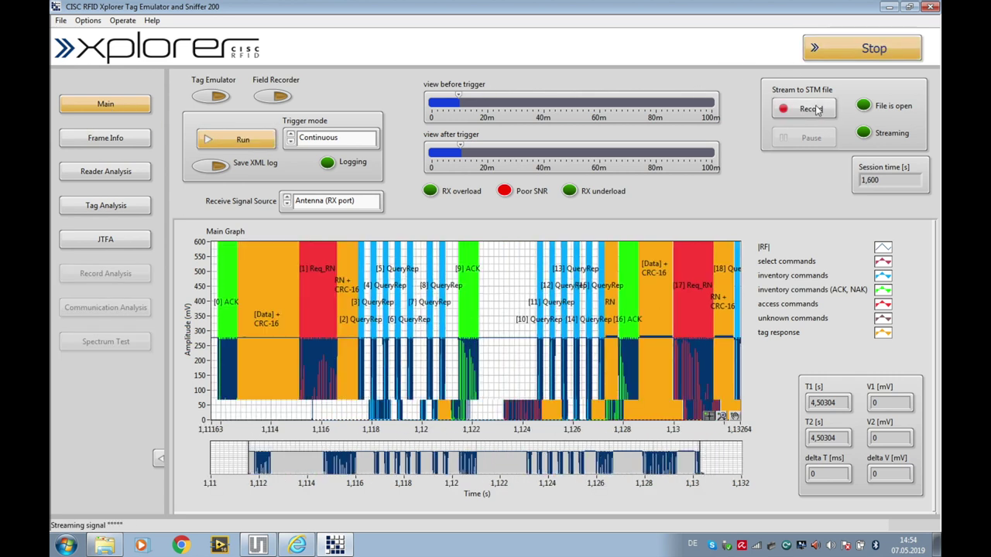
click(810, 109)
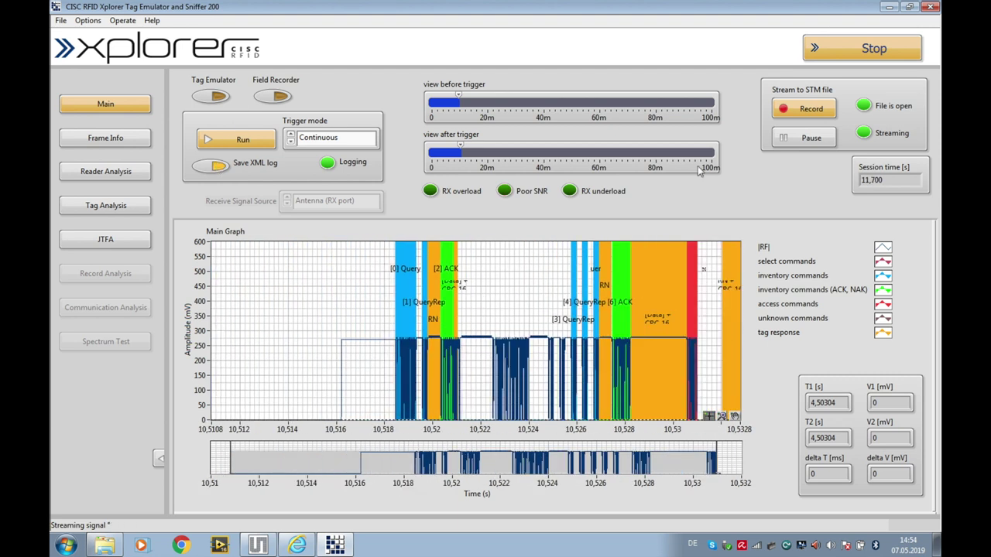
click(803, 111)
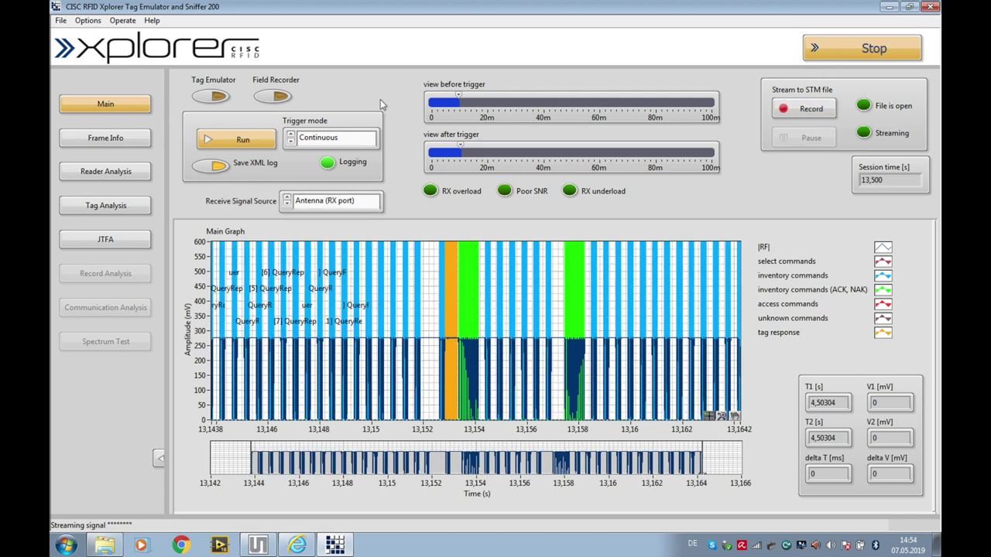
click(819, 50)
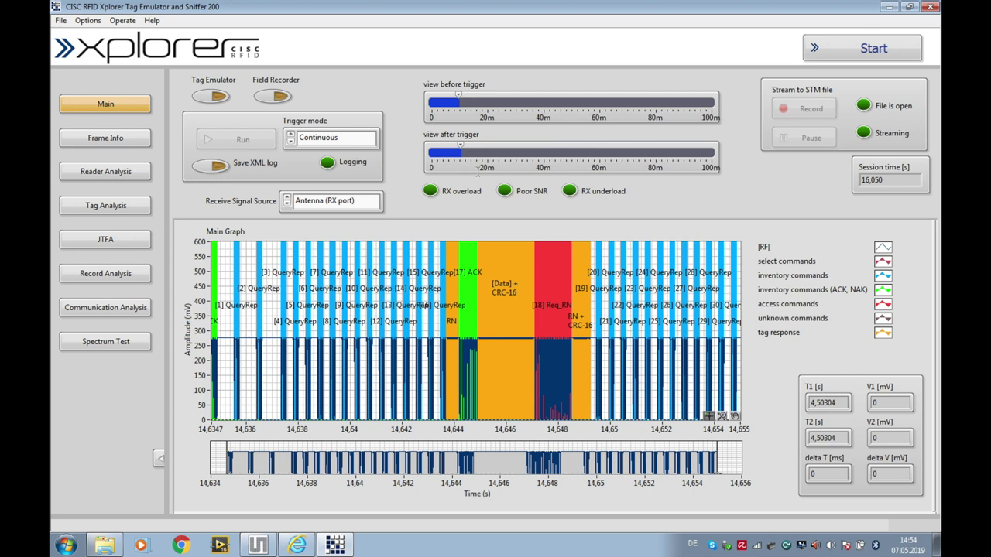
In the record analysis, expand the QueryRep command at 0,034332, select the one at 0,034805 and show the marked section in the main graph.
click(89, 279)
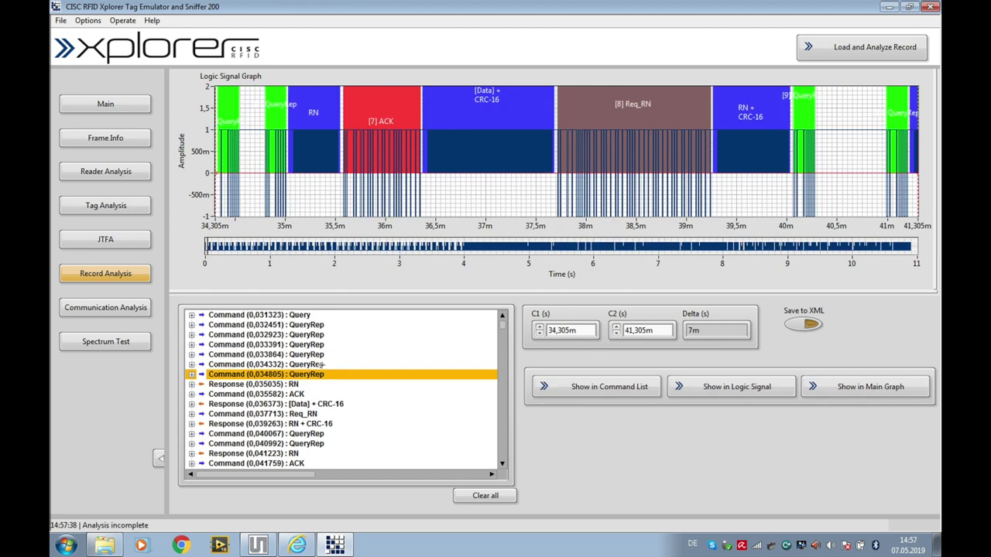
double_click(320, 364)
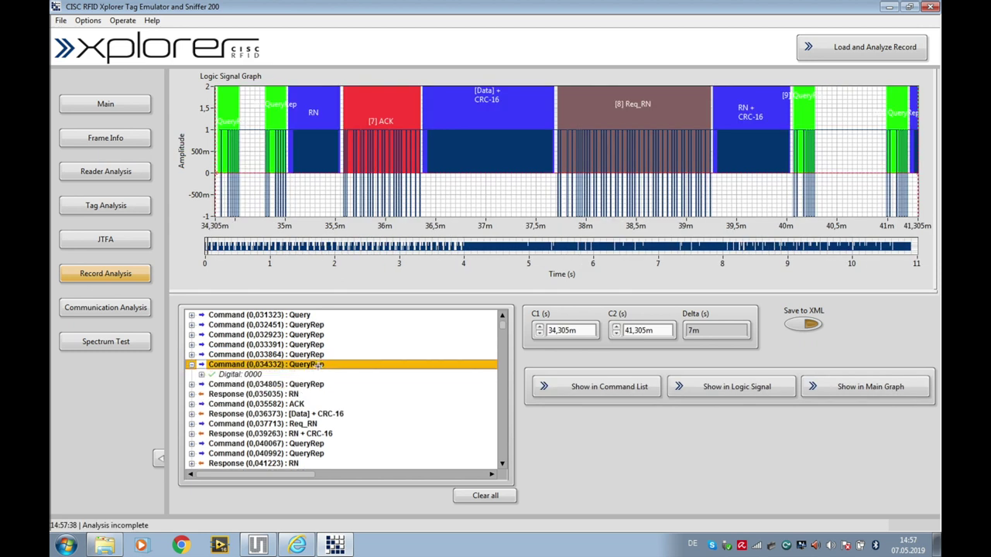
click(313, 384)
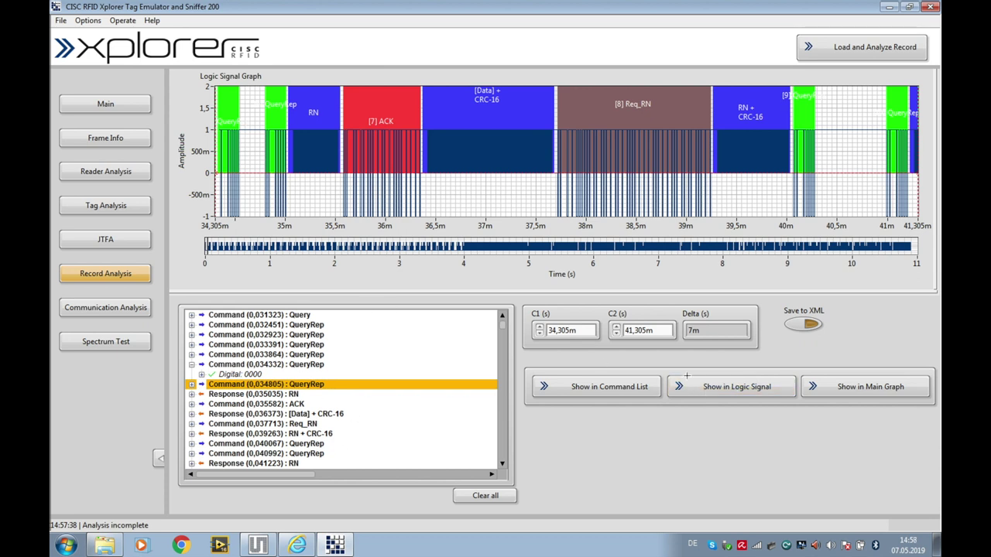
click(841, 390)
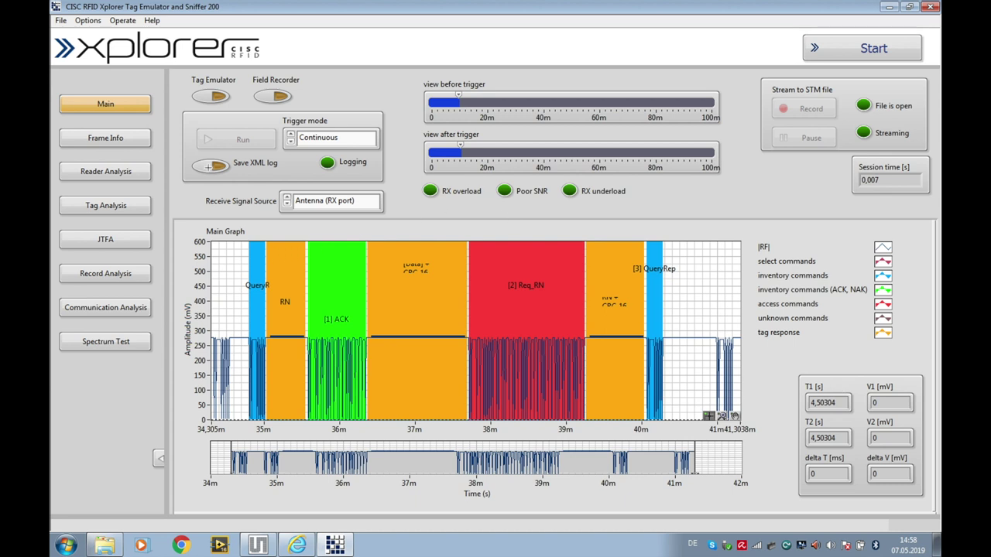
Examine the frame info, reader analysis and tag analysis of the section extracted from the record.
click(106, 138)
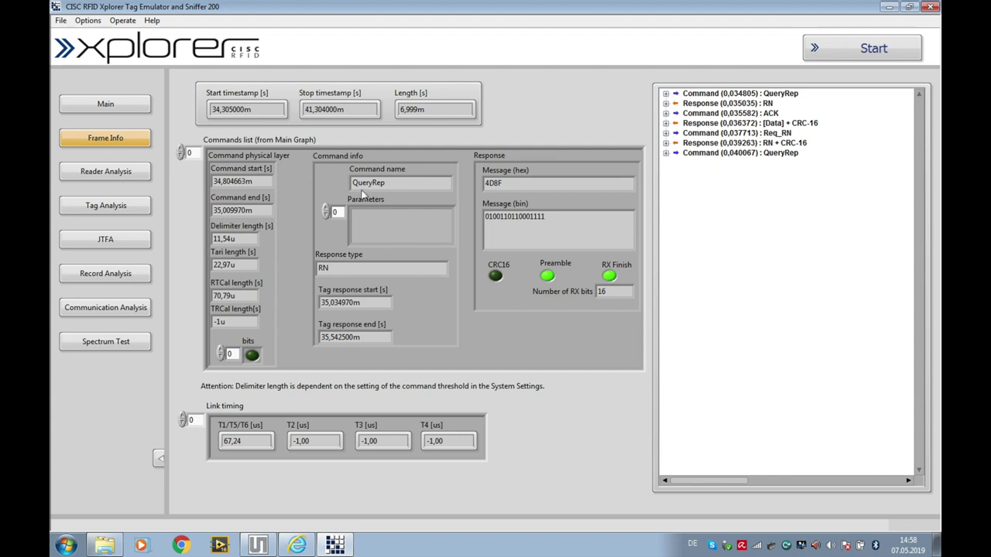
click(138, 171)
click(129, 206)
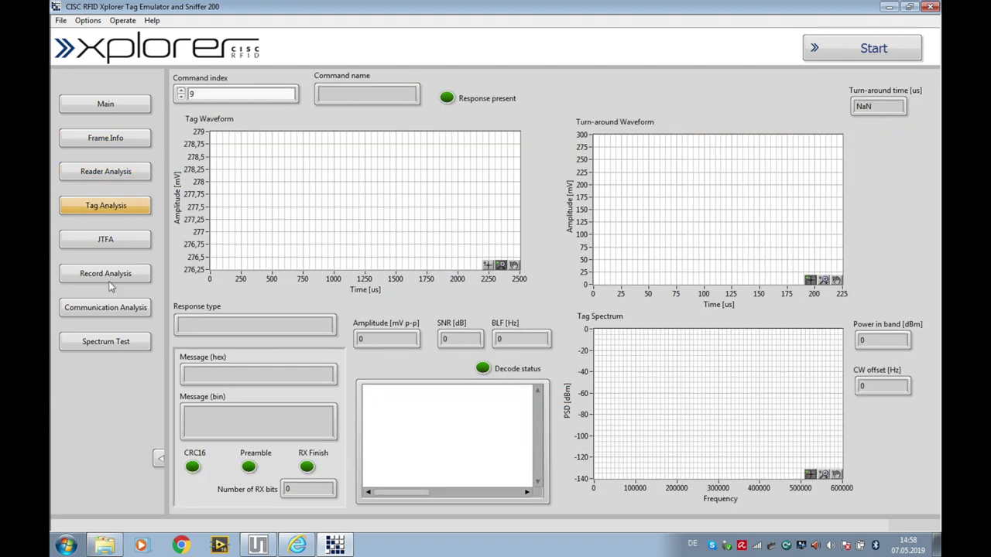
Load and analyze the XML log in the communication analysis, and view its Q-value table and command statistics.
click(144, 308)
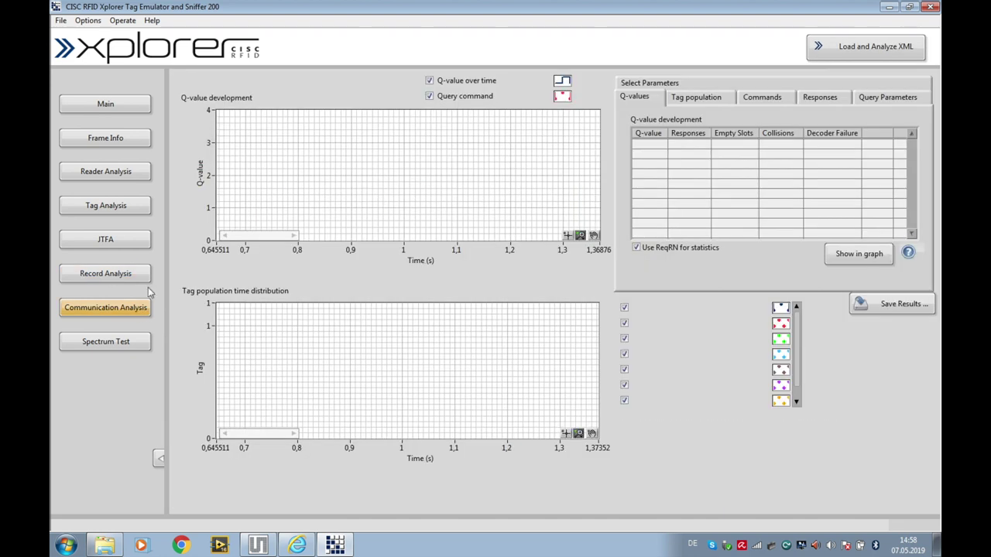
mouse_move(937, 5)
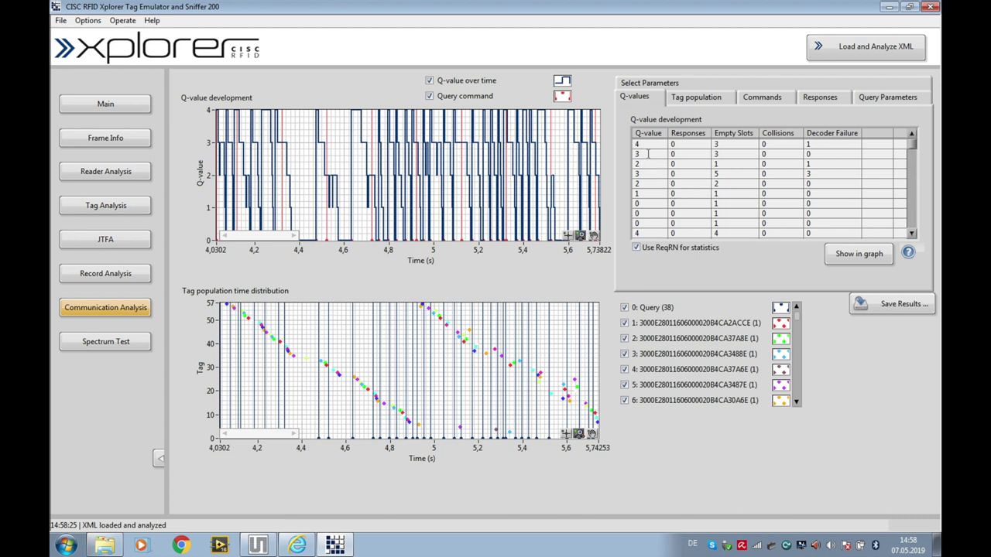
click(672, 183)
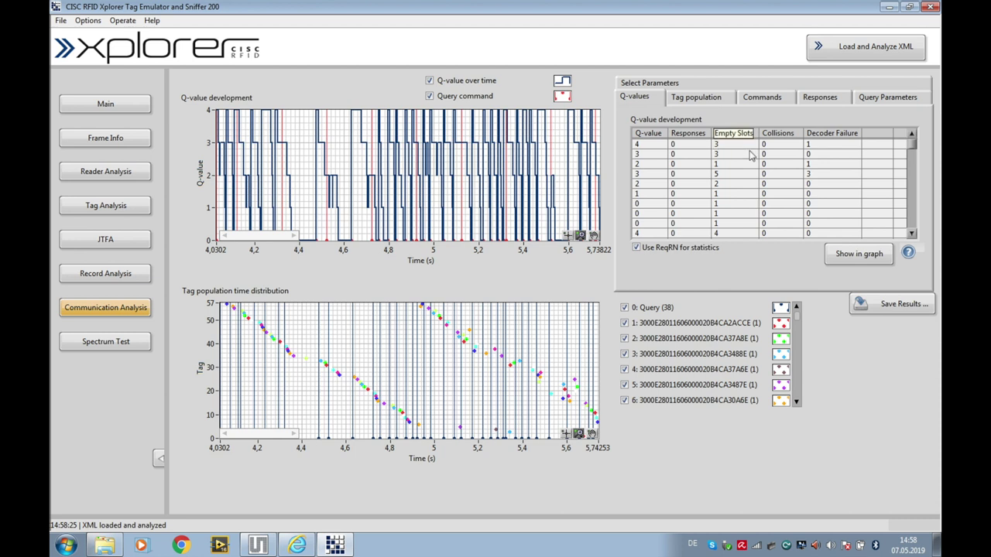
click(757, 101)
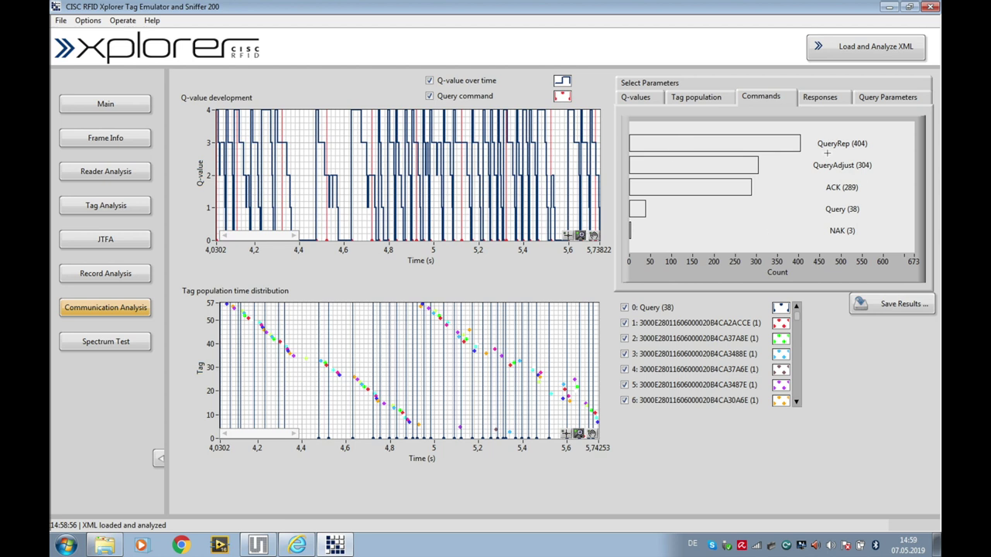
Look up the Reader Conformance Check option, and start and stop another live signal capture from the main view.
click(109, 111)
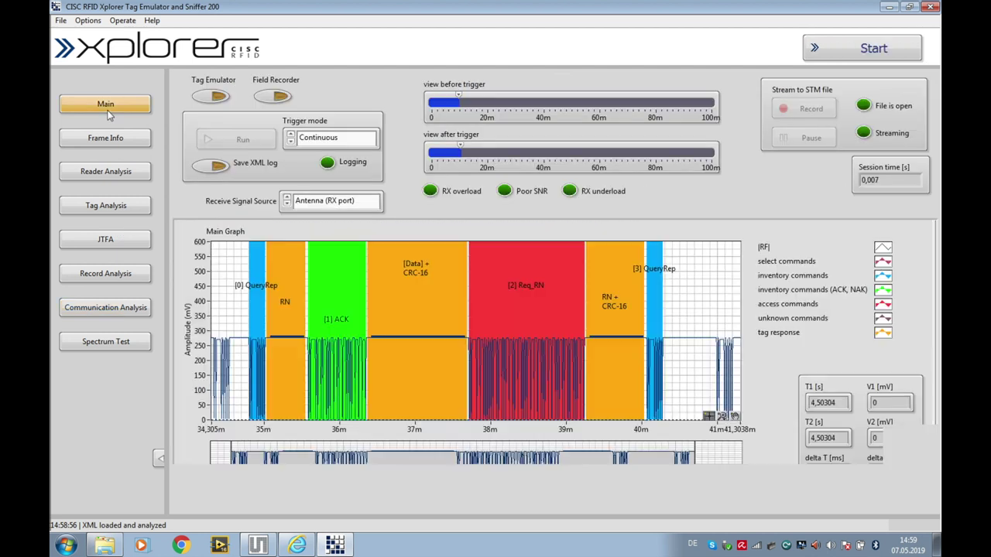
click(122, 21)
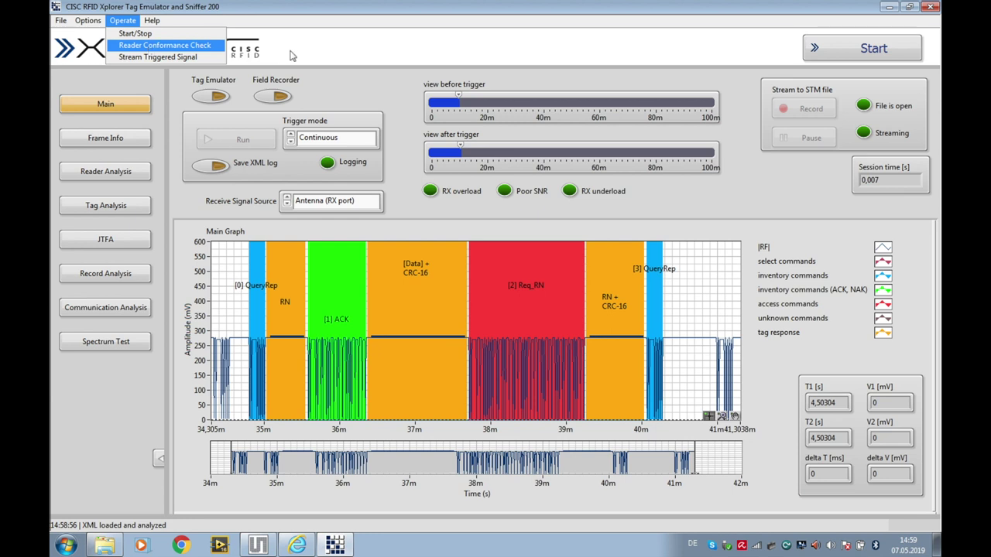
click(434, 64)
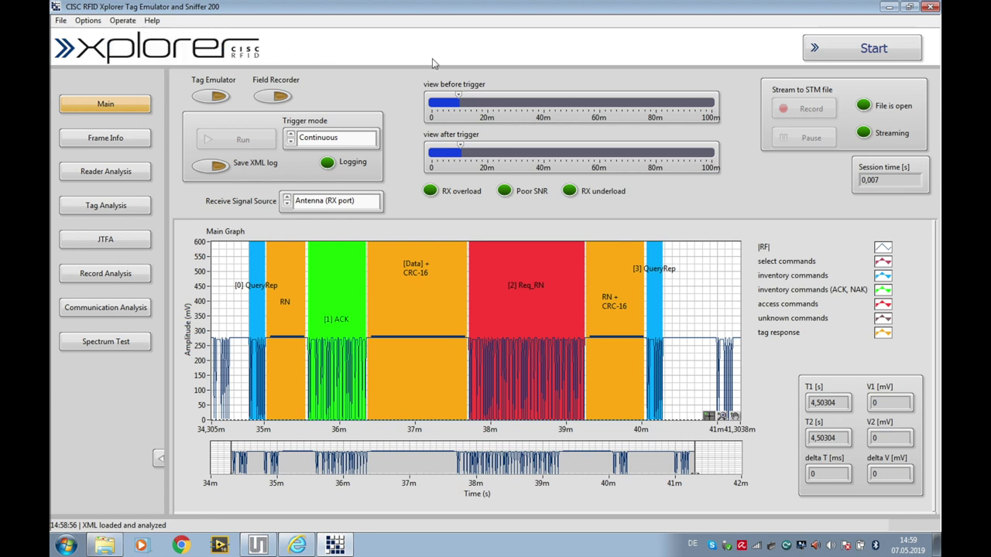
click(836, 52)
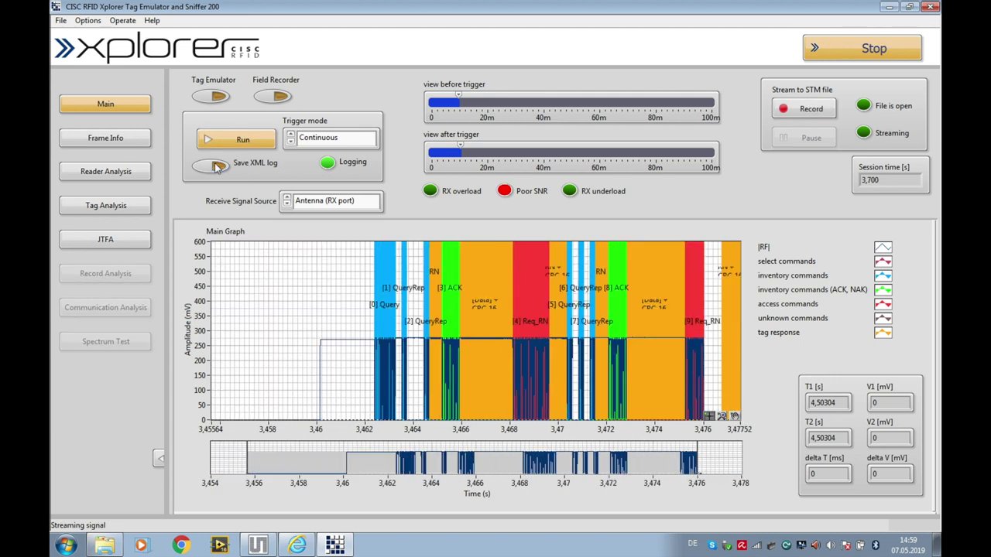
click(860, 45)
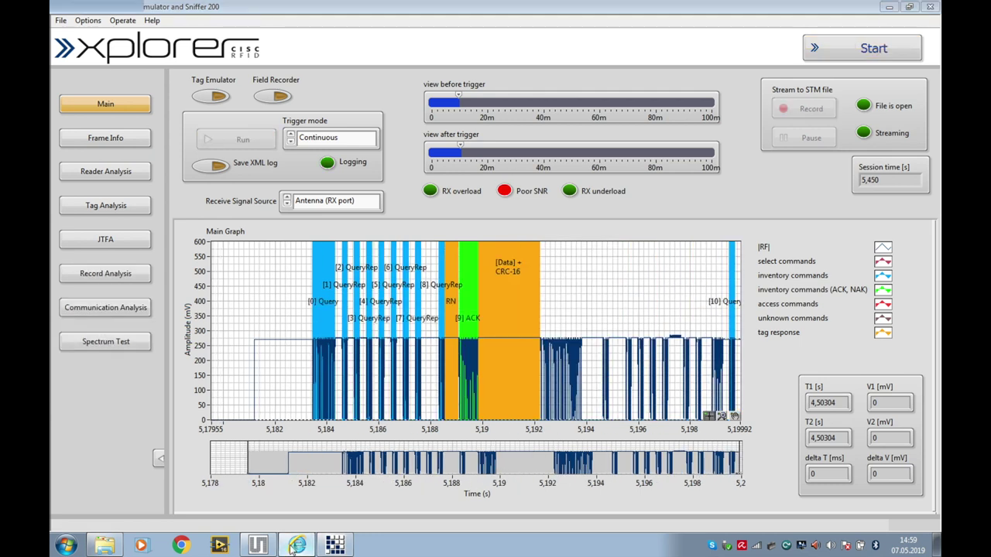
Switch to Internet Explorer, review the conformance report through to its summary, and return to Xplorer.
click(296, 546)
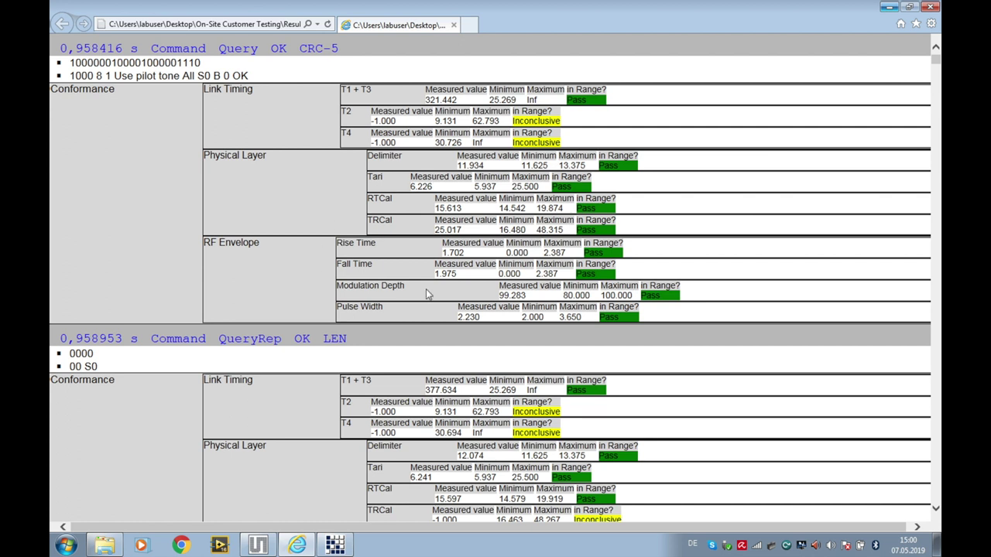
drag(935, 68, 573, 352)
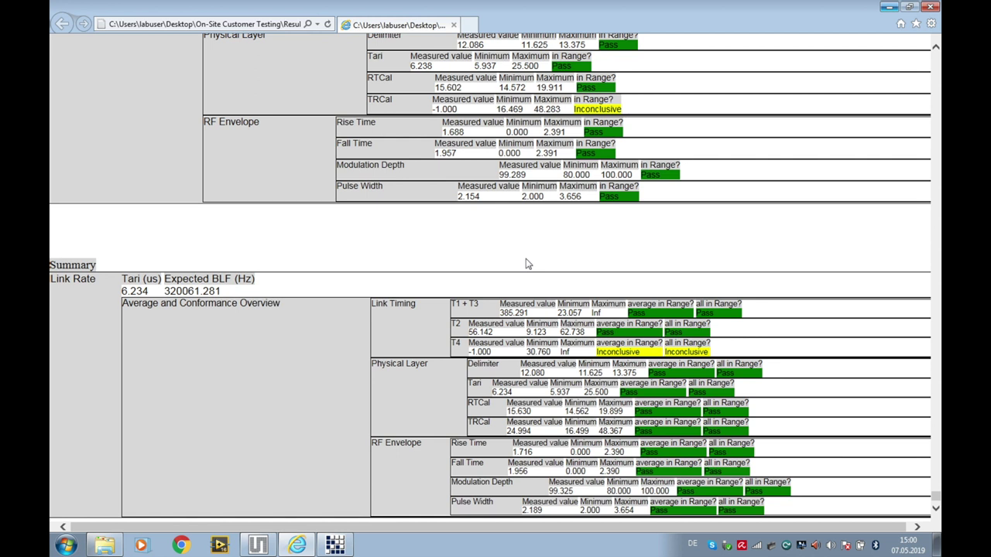
key(alt+Tab)
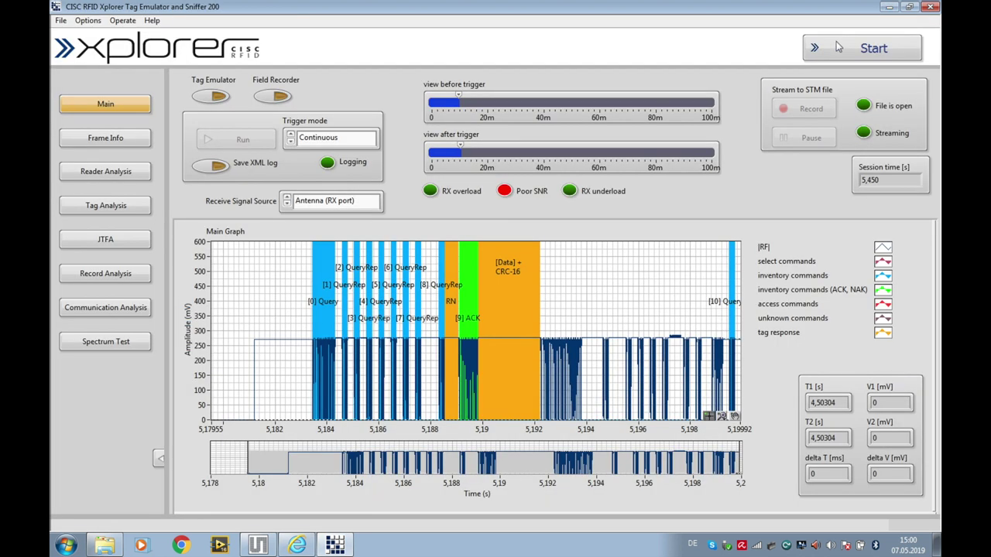
Set the receive signal source to Tag Emulator and start a live capture with the tag emulator switched on.
click(324, 205)
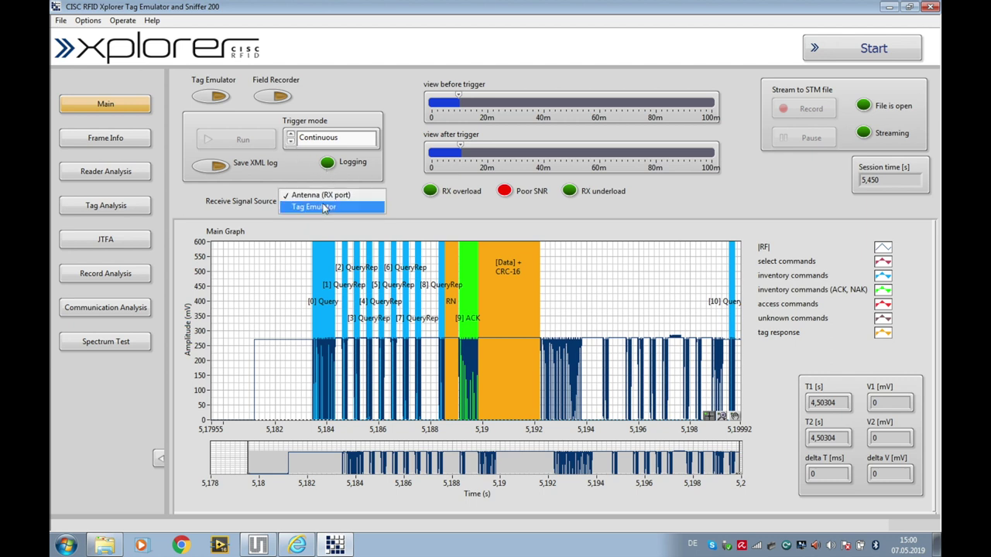
click(316, 208)
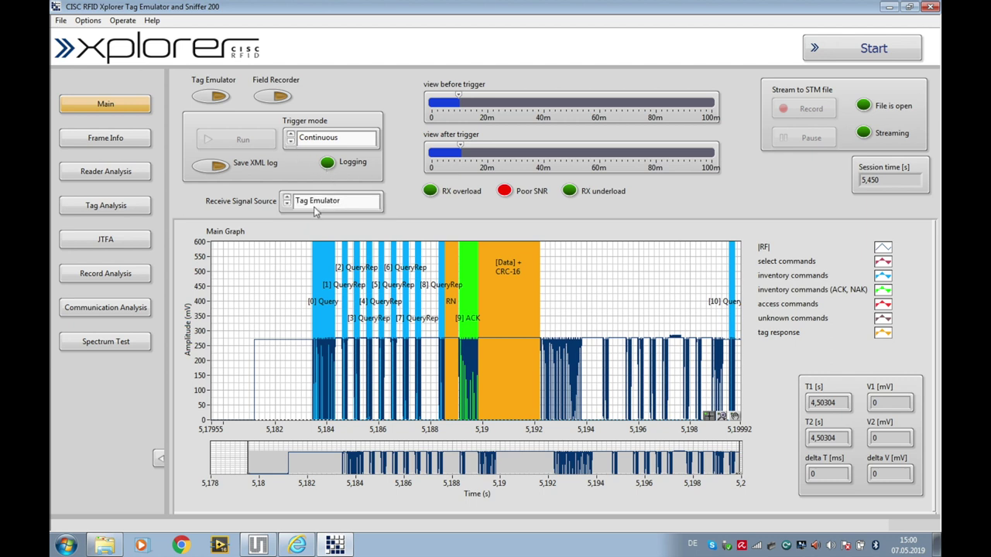
click(852, 55)
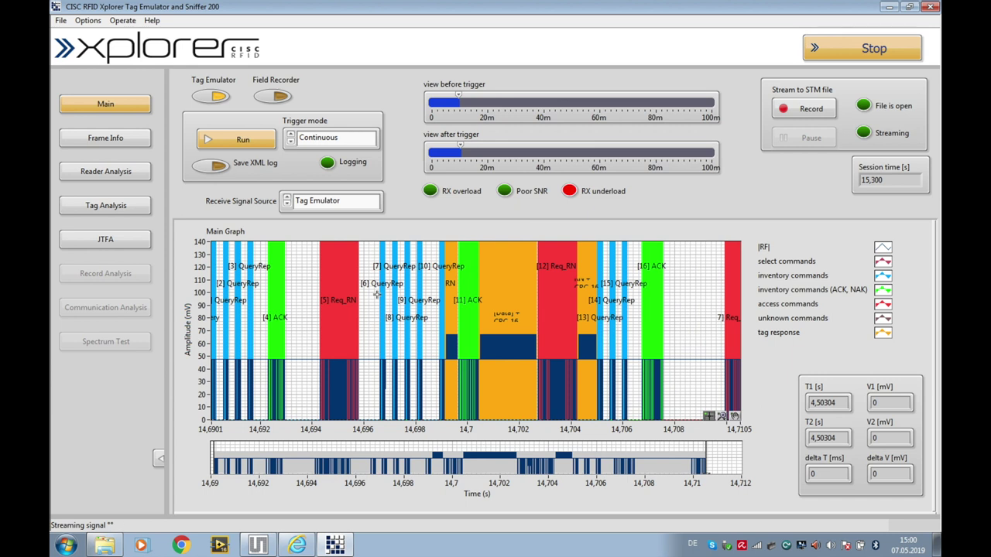
Open the tag emulator (TE) configuration and review its receiver and response settings.
click(116, 22)
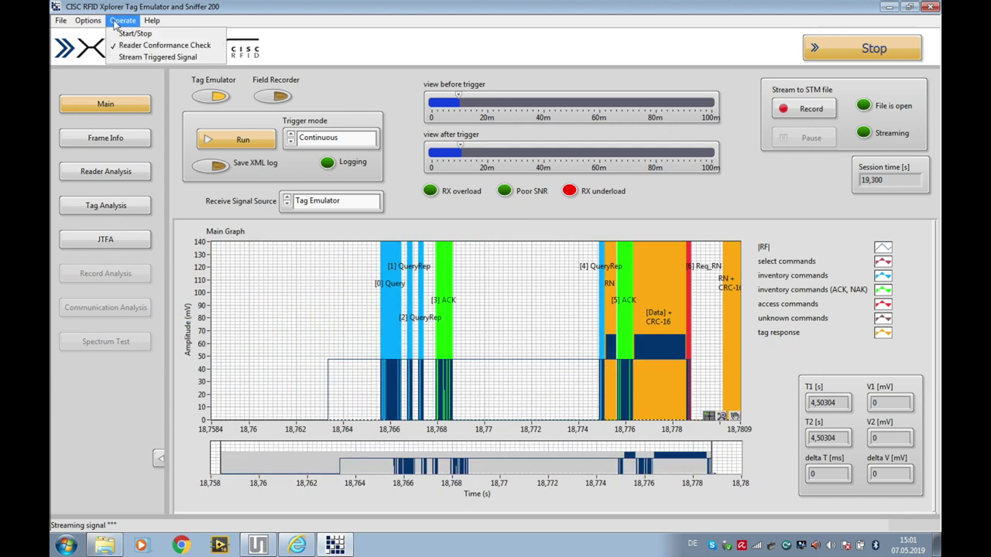
mouse_move(88, 22)
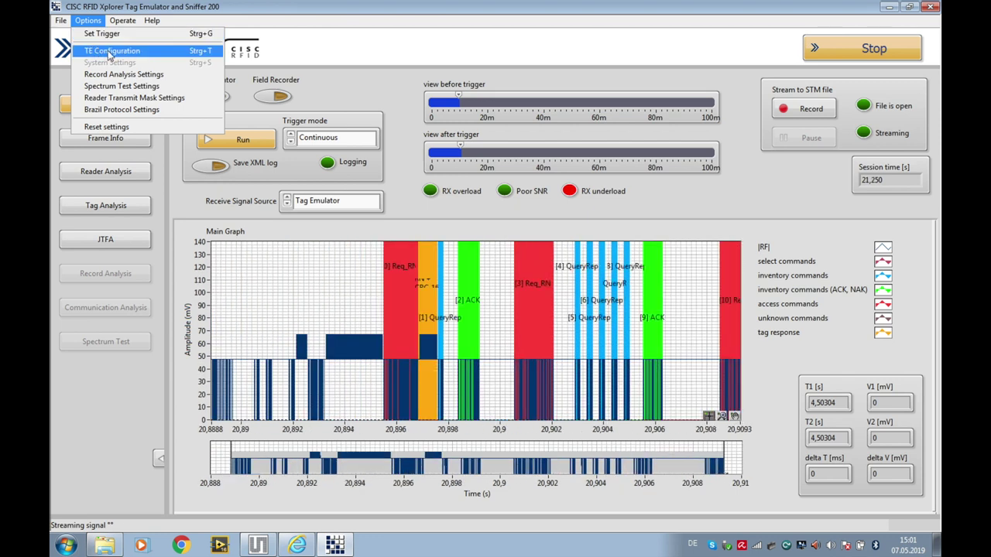
click(111, 52)
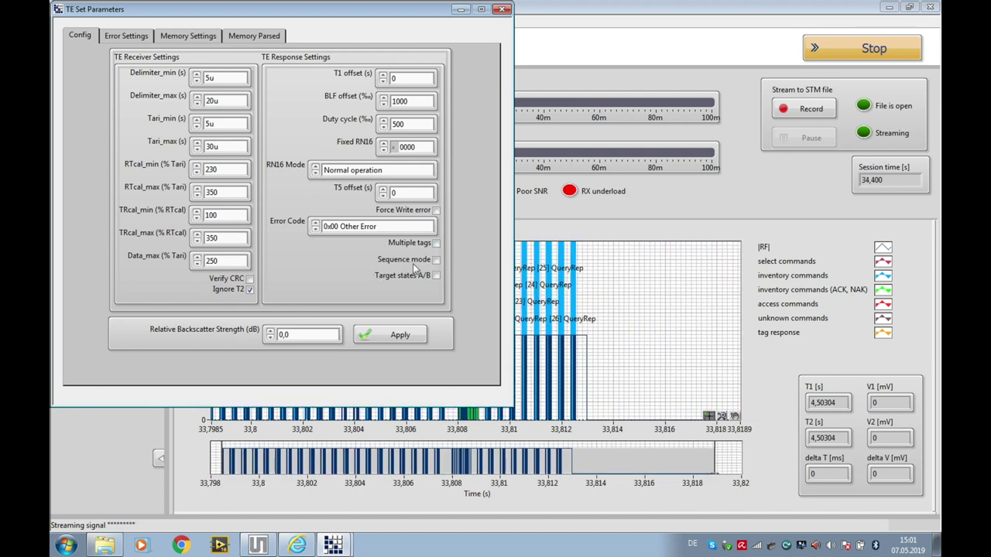
Review the tag emulator's error settings, checking the available response options for QueryRep and QueryAdjust without changing them.
click(127, 37)
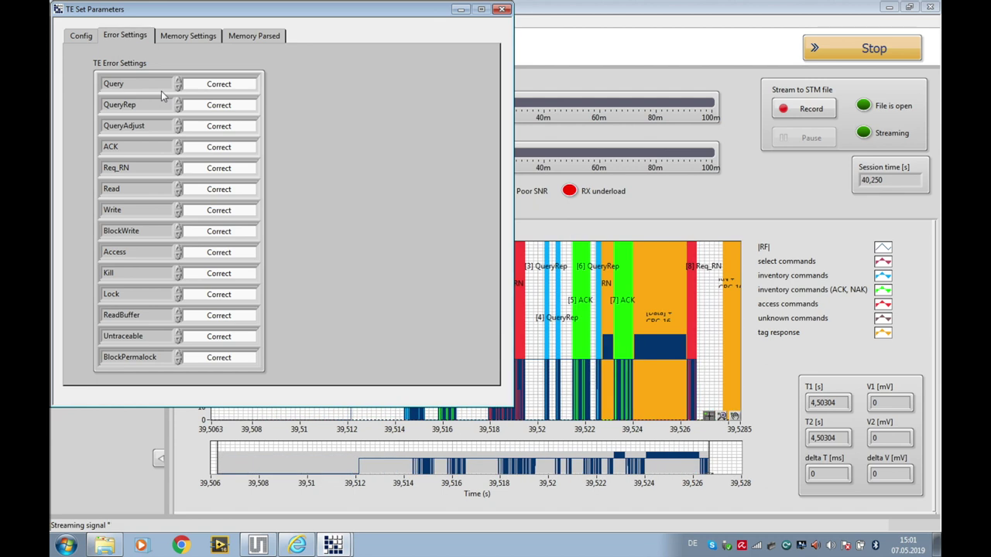
click(219, 107)
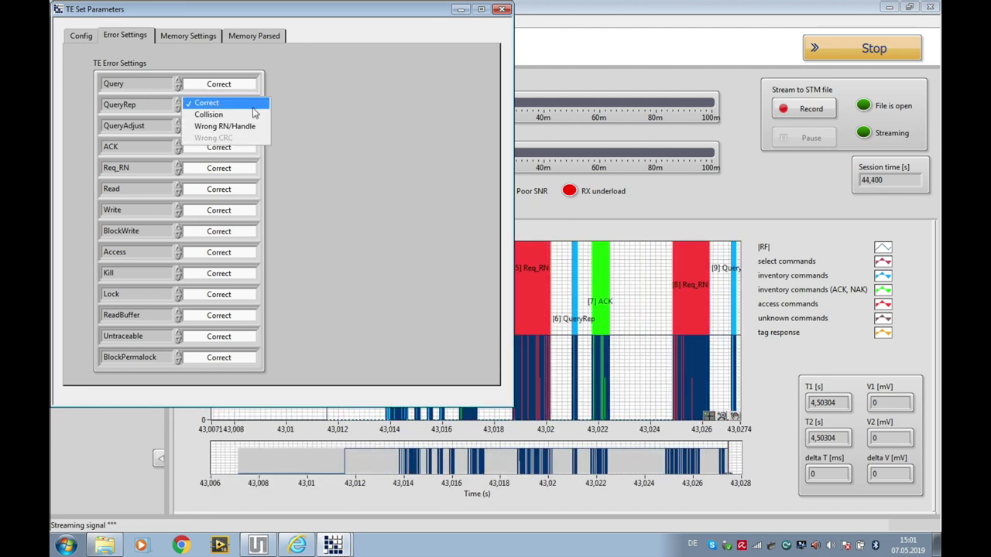
click(289, 114)
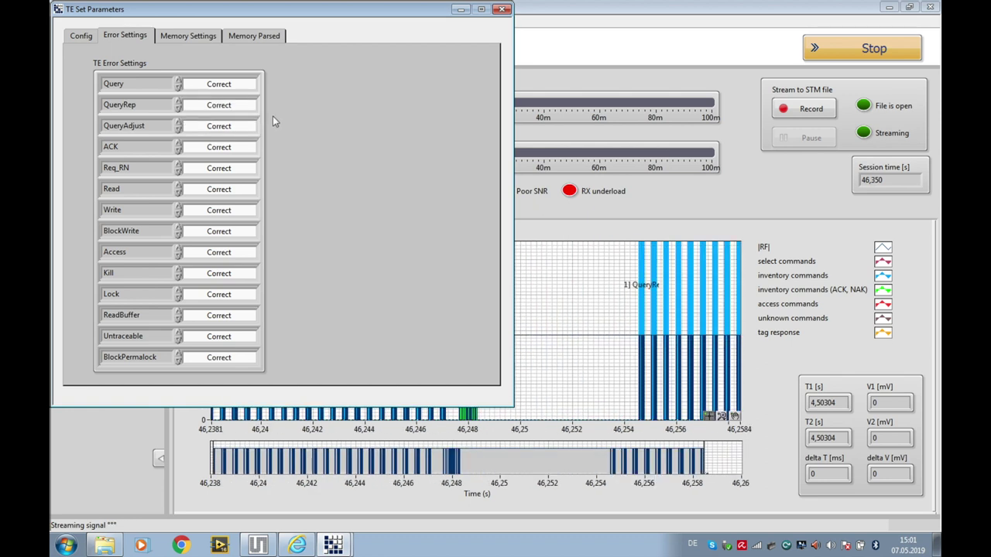
click(214, 134)
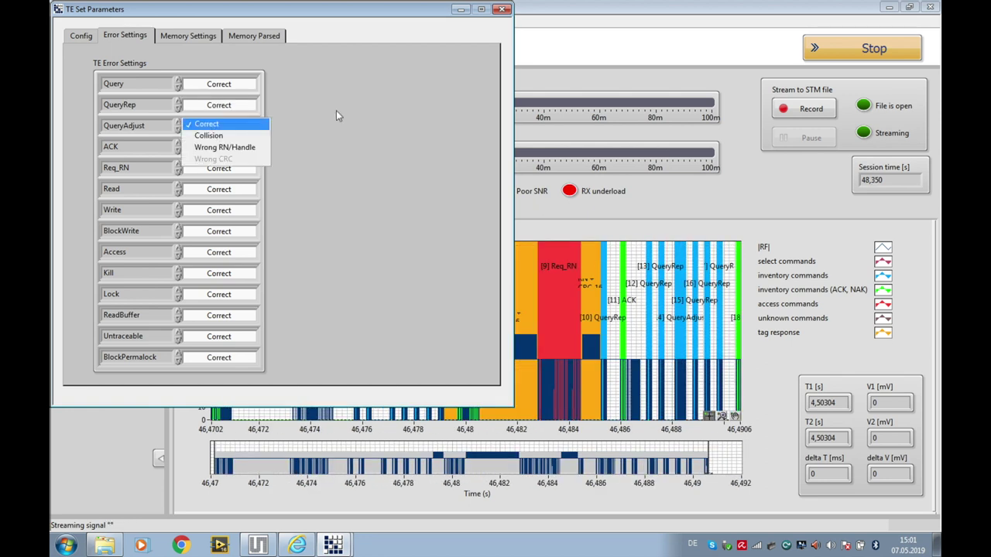
click(273, 46)
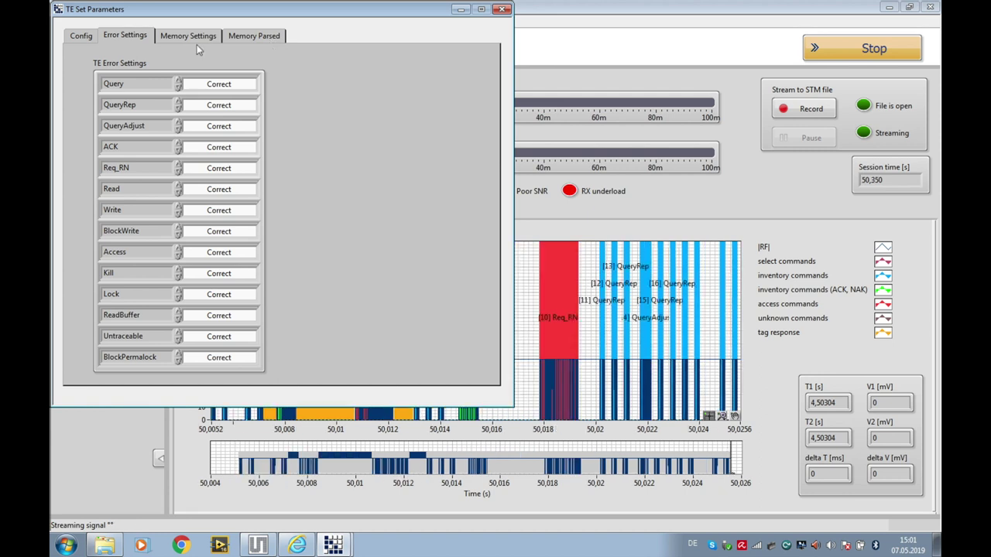
View the tag emulator's memory settings and the parsed contents of its memory banks.
click(192, 41)
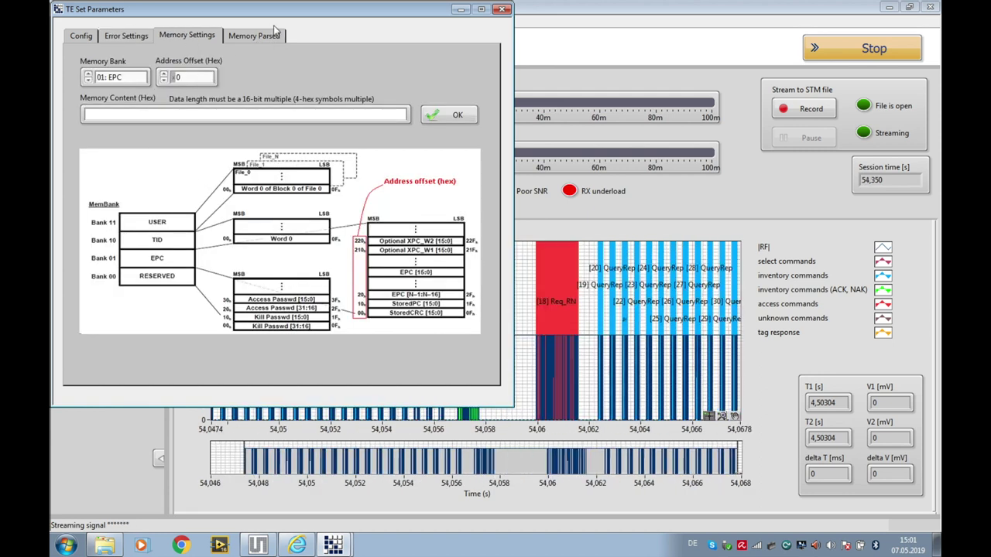
click(270, 35)
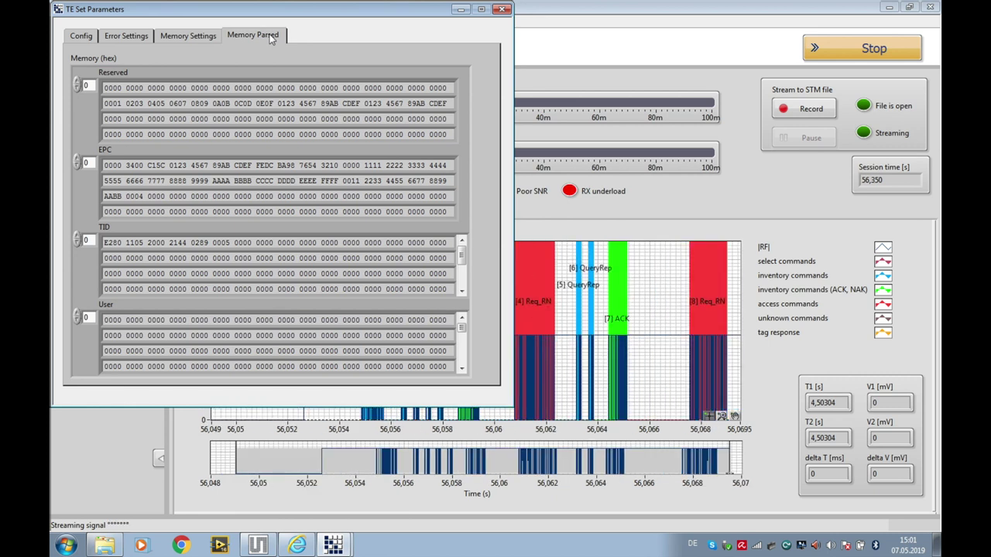